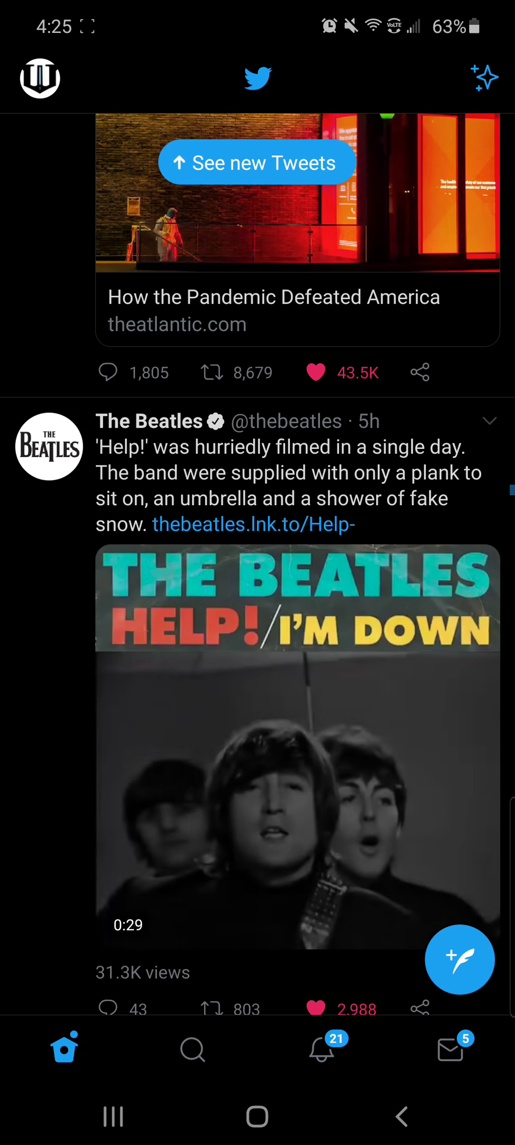
Step: Go to the Twitter profile through the account drawer to reach its older tweets
left_click(41, 77)
left_click(115, 306)
scroll(258, 626, "down", 5)
scroll(258, 626, "down", 10)
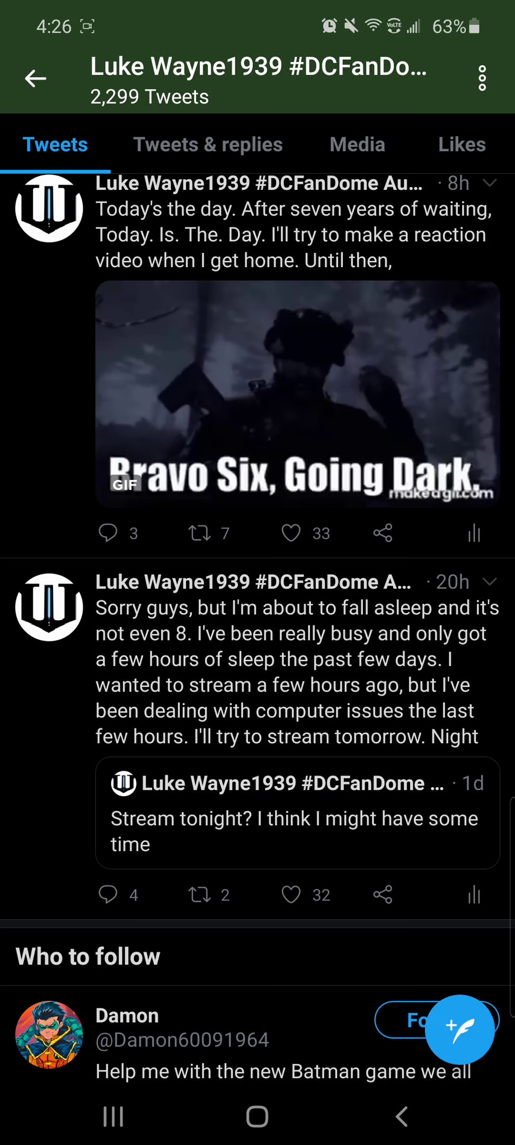
scroll(258, 626, "down", 3)
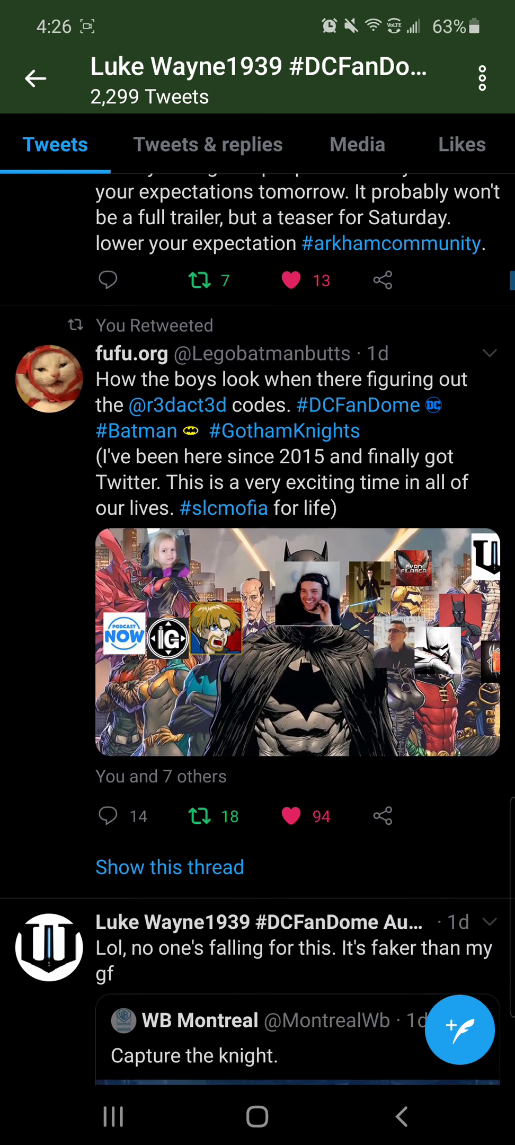
scroll(257, 626, "down", 5)
scroll(258, 626, "down", 10)
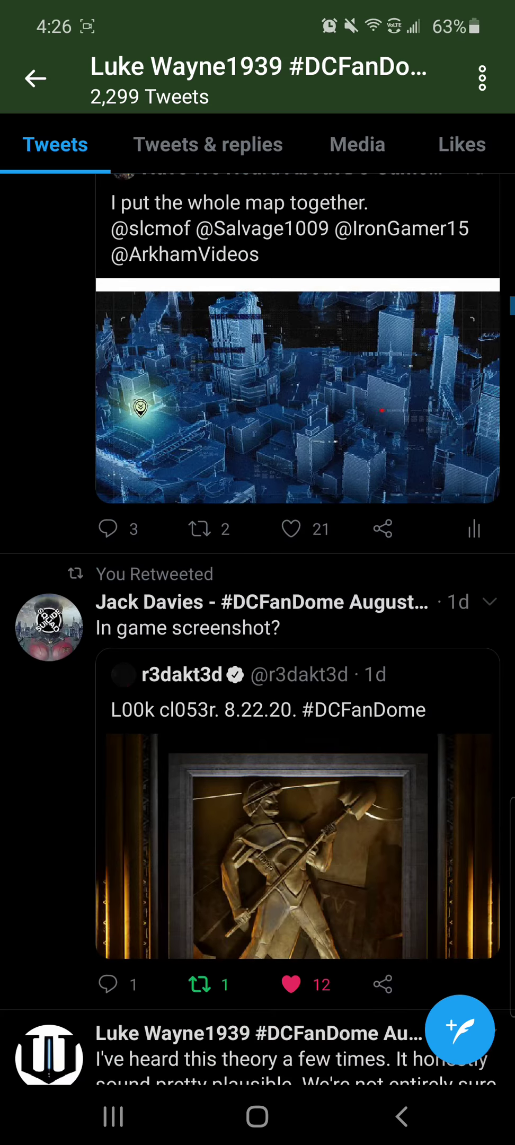
scroll(257, 626, "down", 3)
scroll(258, 627, "down", 8)
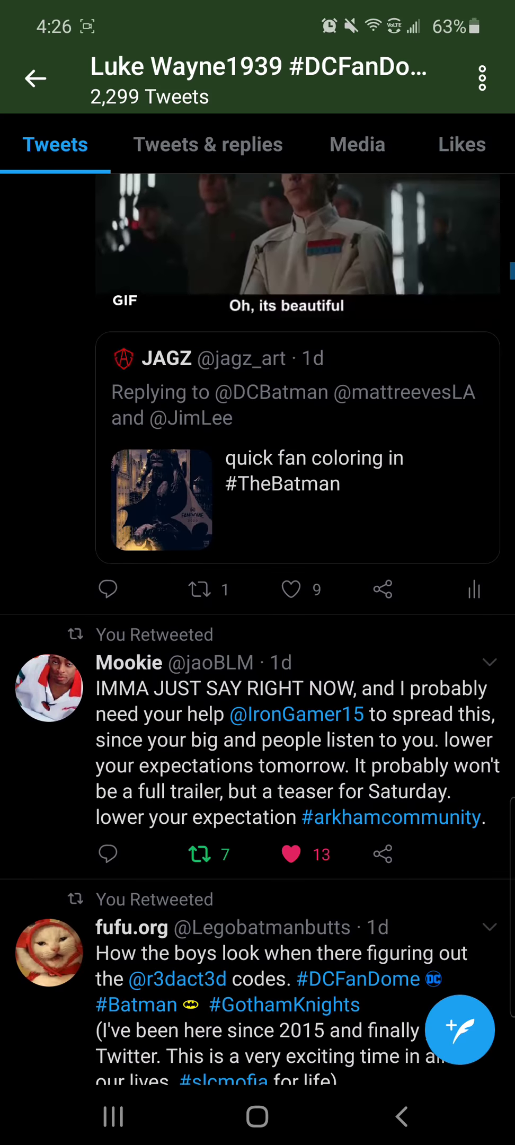
scroll(257, 626, "down", 3)
scroll(258, 626, "down", 3)
scroll(258, 626, "down", 5)
scroll(258, 627, "down", 3)
scroll(257, 626, "down", 3)
scroll(258, 626, "down", 5)
scroll(258, 627, "down", 6)
scroll(258, 625, "down", 7)
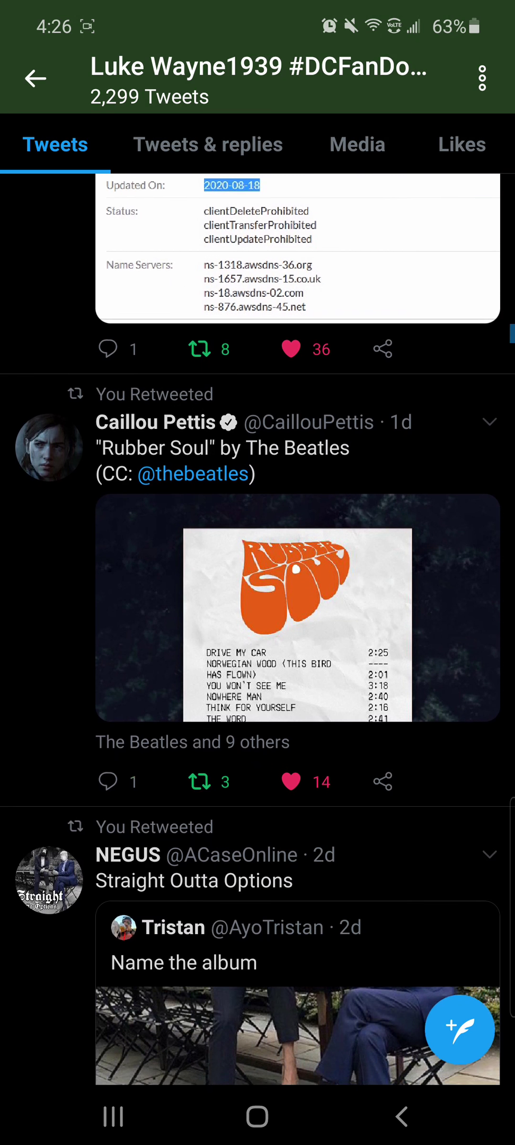
scroll(258, 626, "down", 3)
scroll(258, 626, "down", 10)
scroll(258, 626, "down", 5)
scroll(258, 625, "down", 5)
scroll(257, 625, "down", 5)
scroll(258, 626, "down", 5)
scroll(258, 626, "down", 5)
scroll(258, 626, "down", 5)
scroll(258, 626, "down", 3)
Step: Open the tweet's r3dakt3d.com link to reach the 004 ENTER CODE screen
left_click(143, 708)
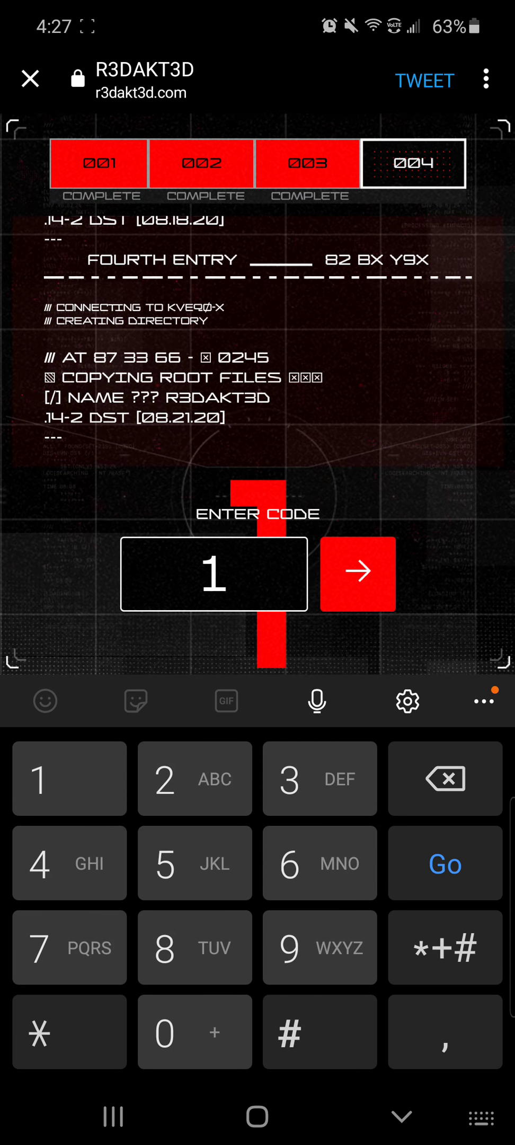
Step: Try codes 1, 2, 3 and 4 on the fourth entry
left_click(214, 573)
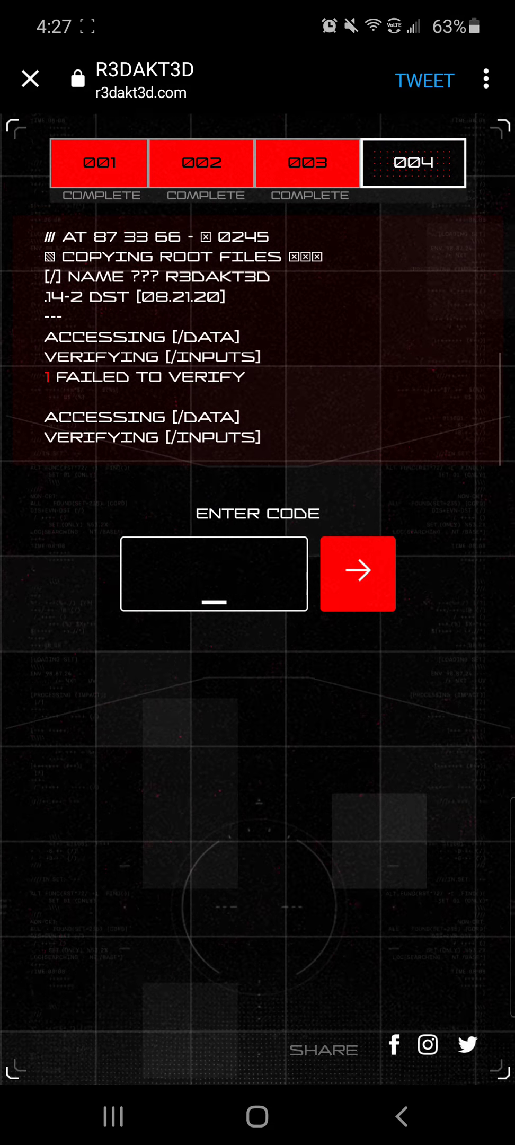
type("1")
left_click(358, 573)
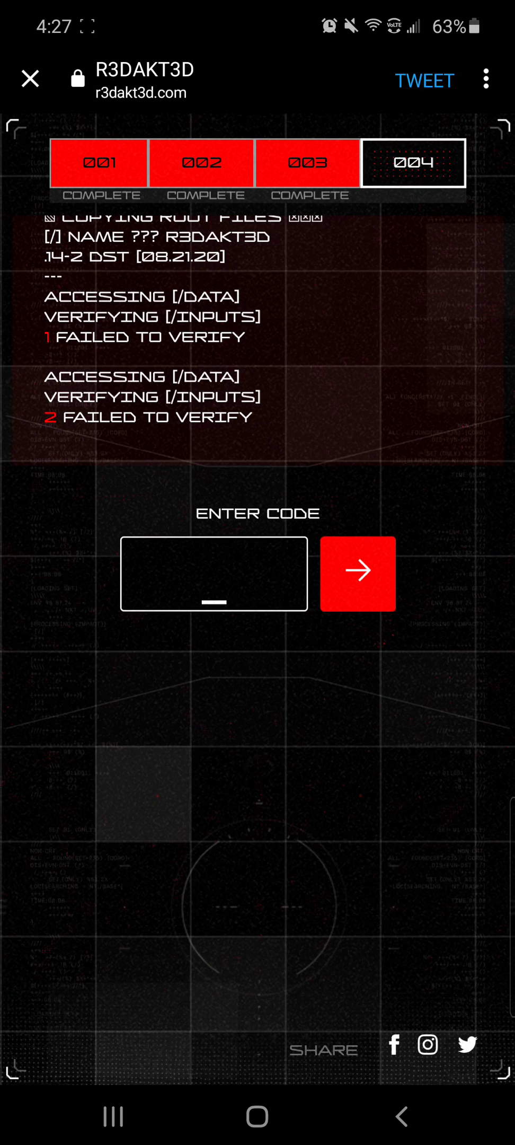
left_click(214, 574)
type("2")
left_click(359, 572)
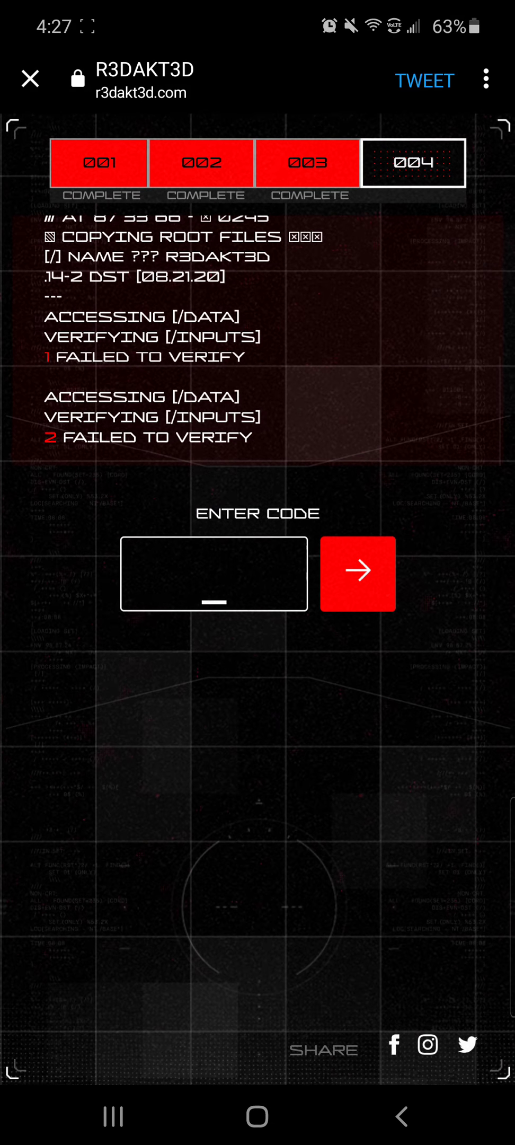
left_click(214, 574)
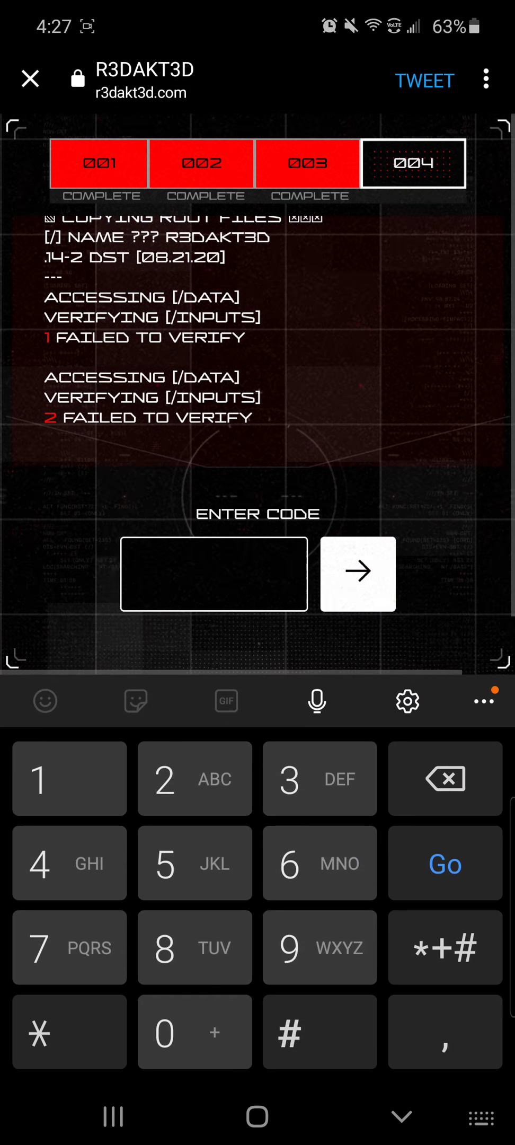
type("3")
left_click(357, 573)
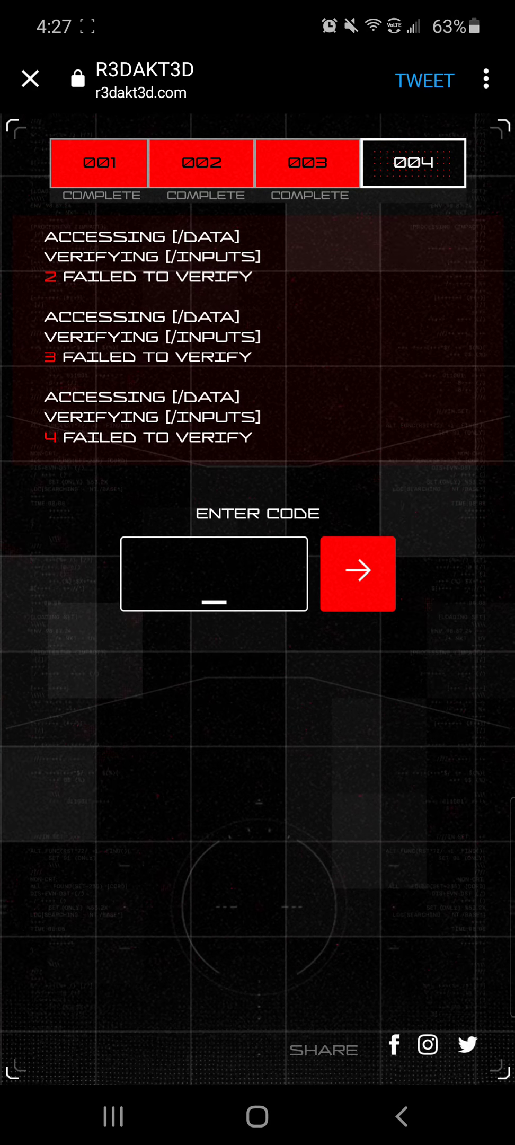
left_click(214, 573)
type("4")
left_click(358, 573)
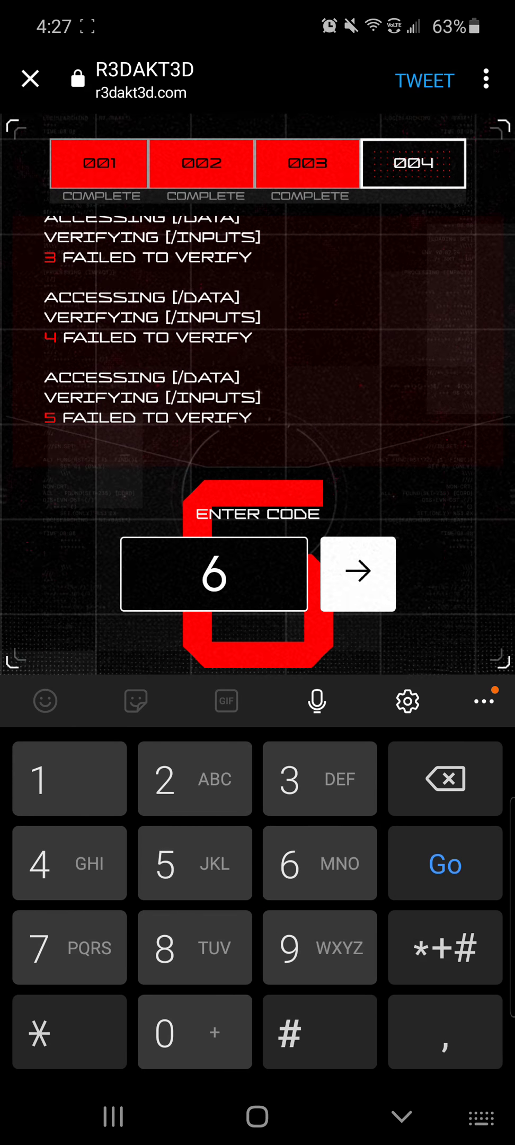
Step: Try codes 5 through 9 on the fourth entry
left_click(214, 573)
type("5")
left_click(214, 573)
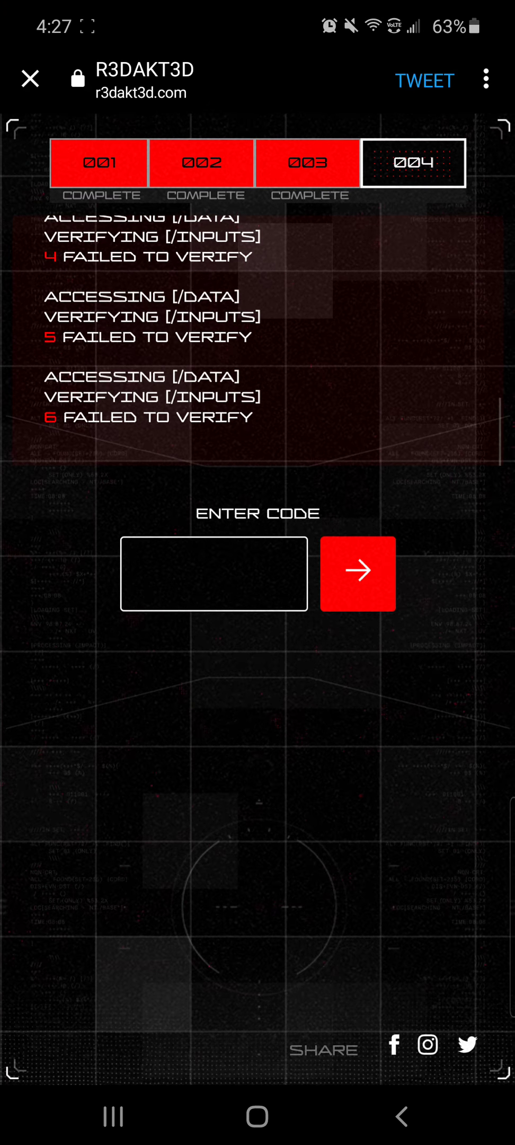
type("6")
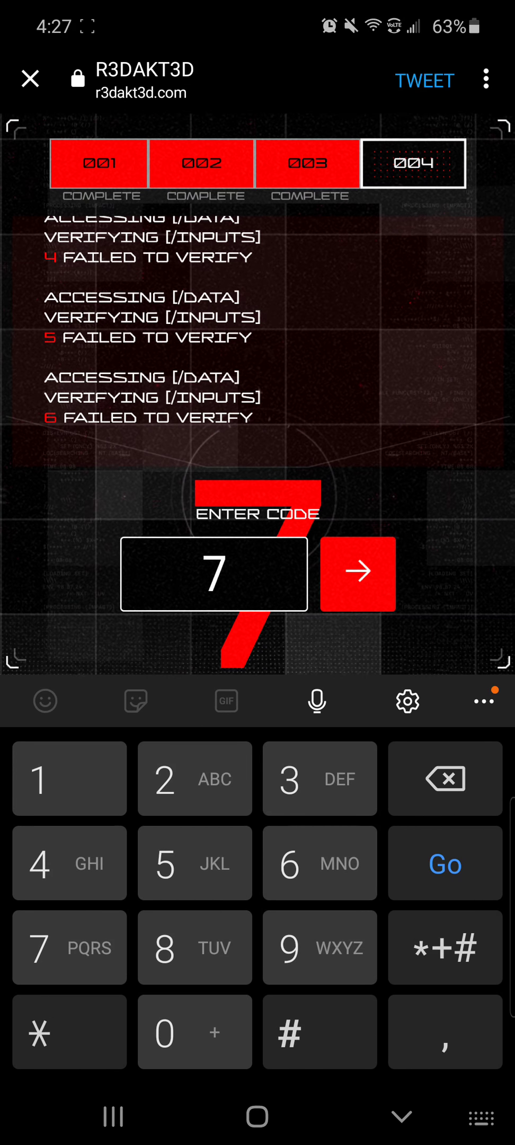
left_click(214, 574)
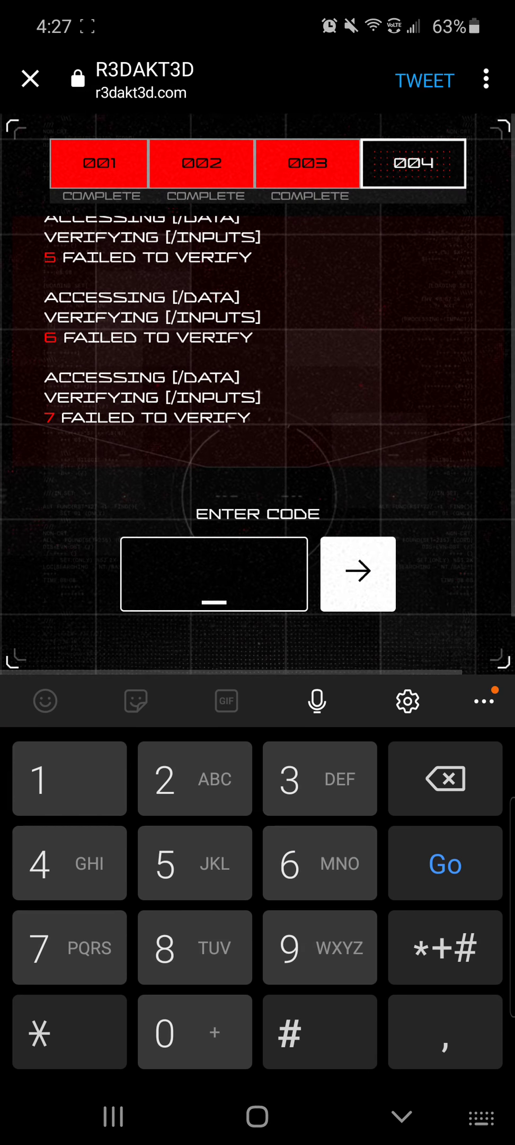
type("7")
left_click(358, 573)
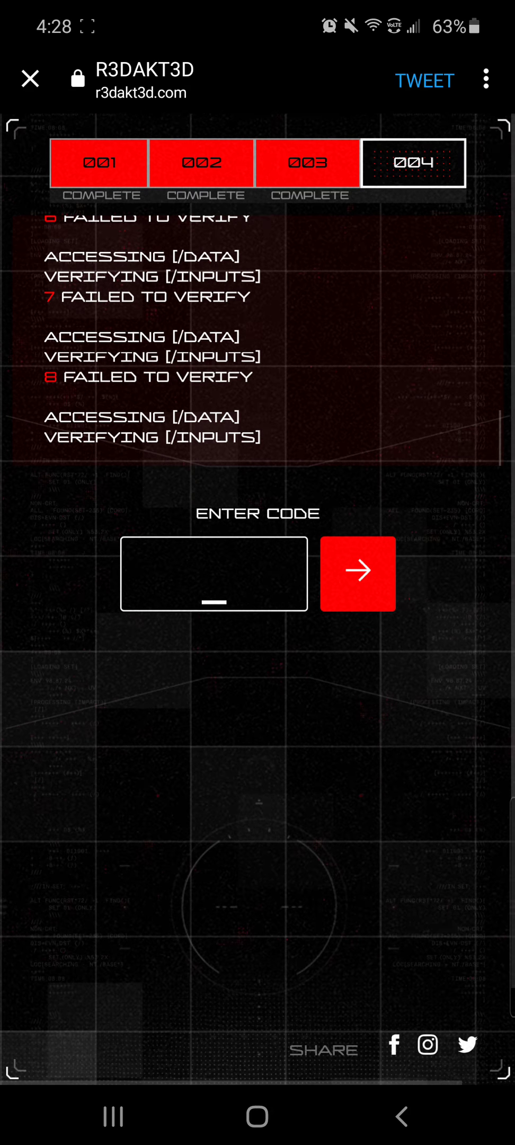
left_click(214, 573)
type("8")
left_click(357, 573)
left_click(213, 574)
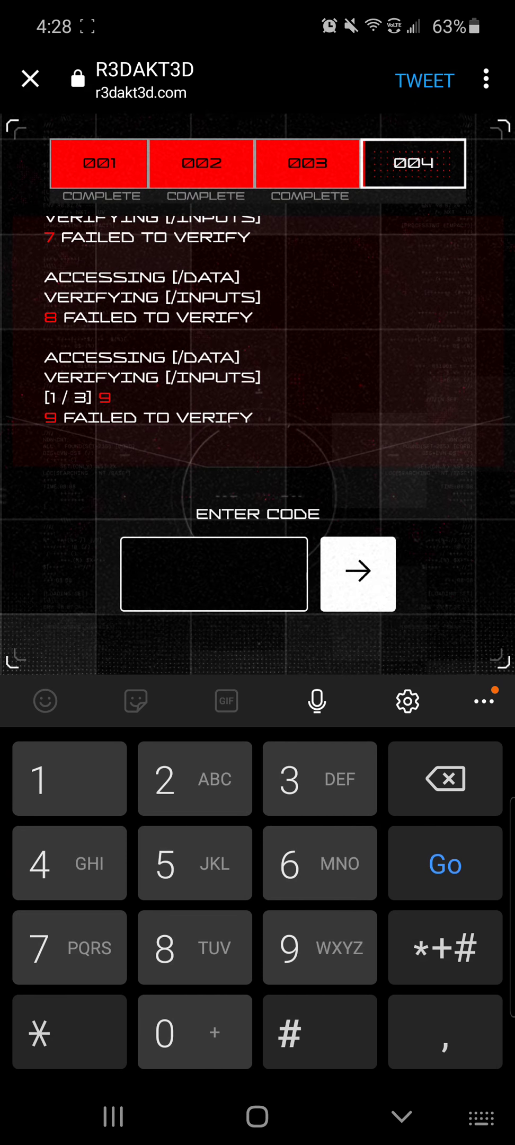
left_click(358, 572)
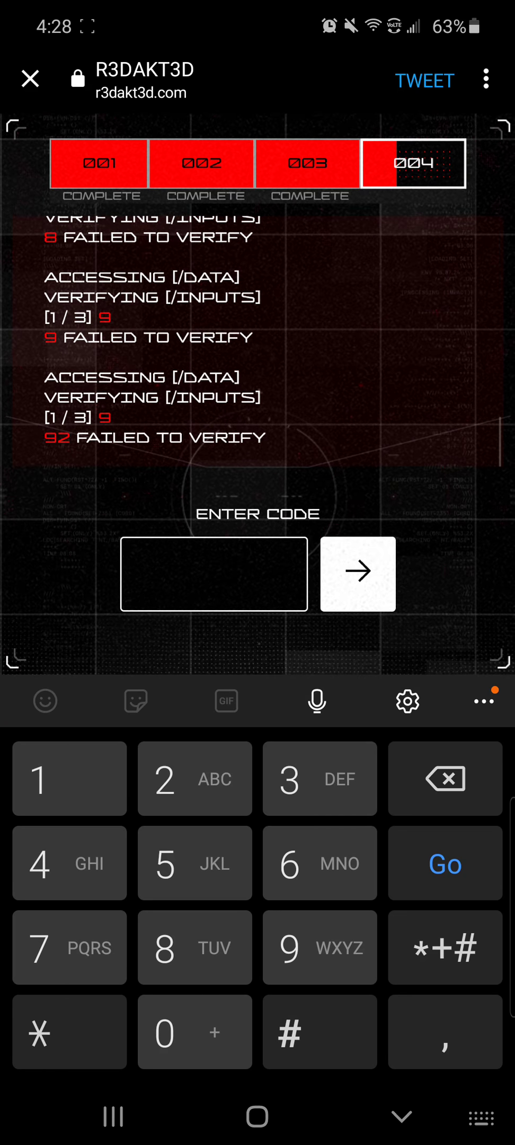
type("9")
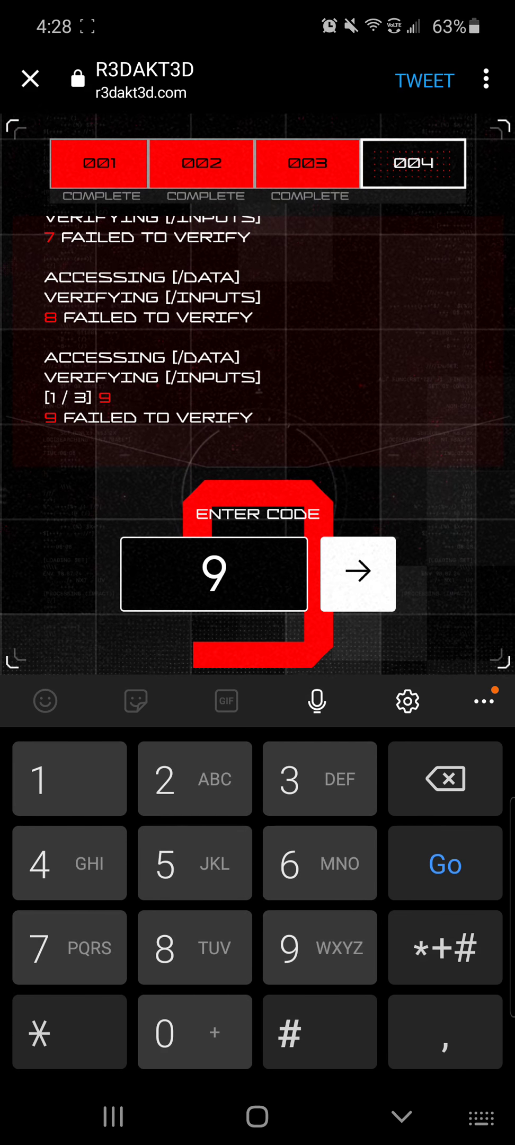
type("2")
Step: Try two-digit codes 92, 93, 94 and 95 on the fourth entry
key("Return")
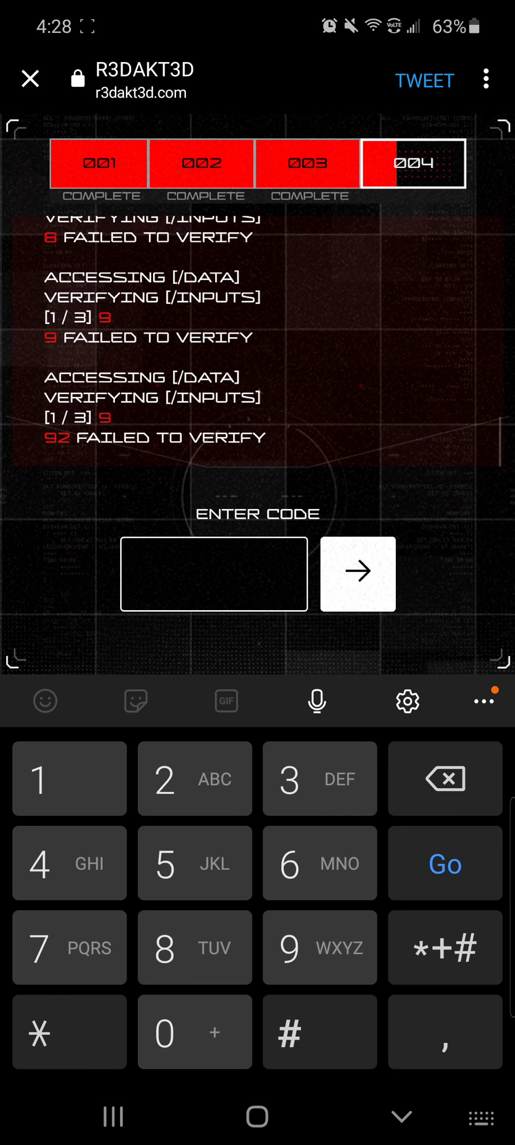
type("93")
key("Return")
left_click(214, 573)
type("94")
key("Return")
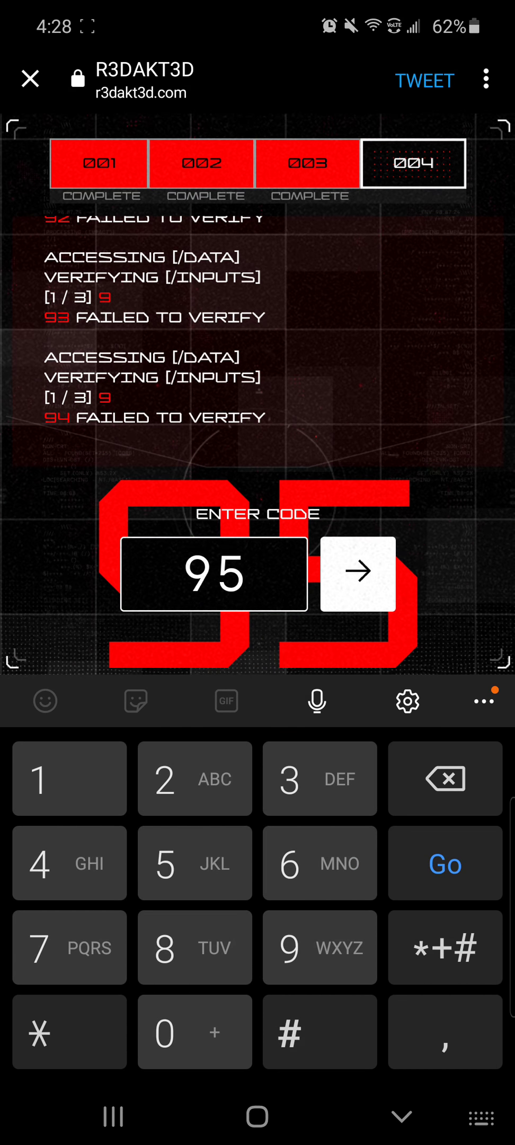
left_click(214, 573)
type("9")
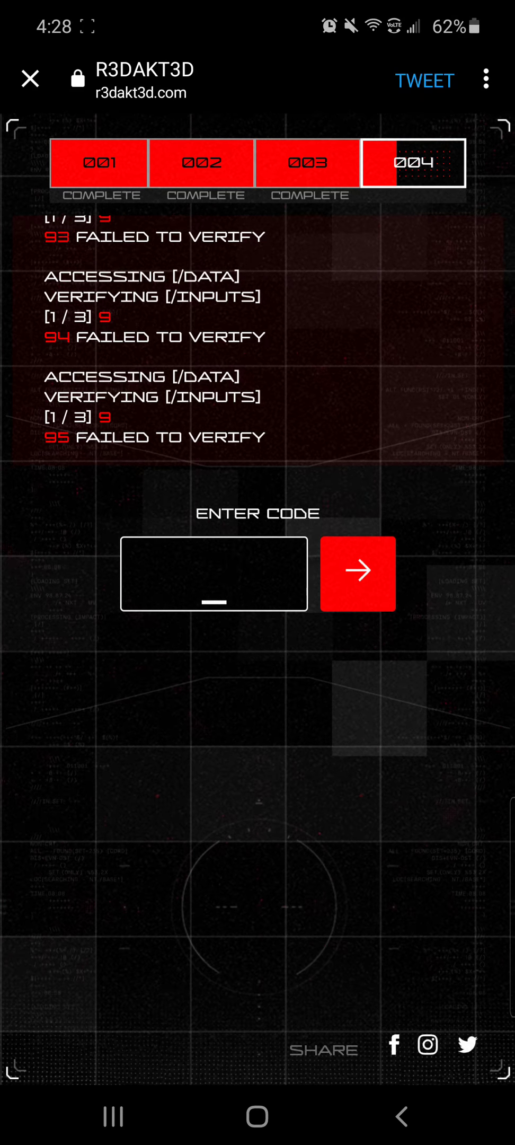
type("5")
key("Return")
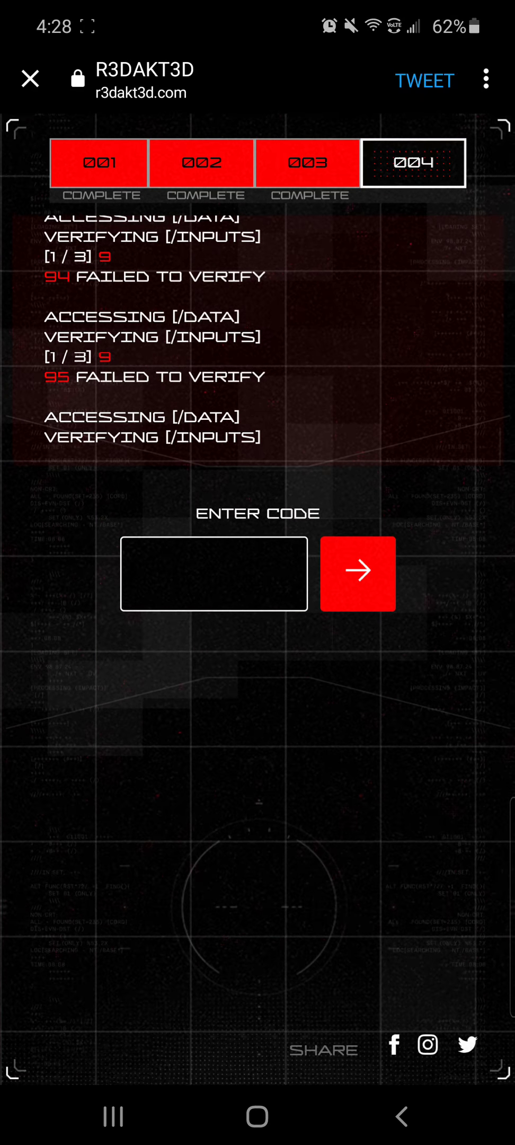
Step: Try codes 96, 99, 998 and 995 on the fourth entry
left_click(214, 573)
type("96")
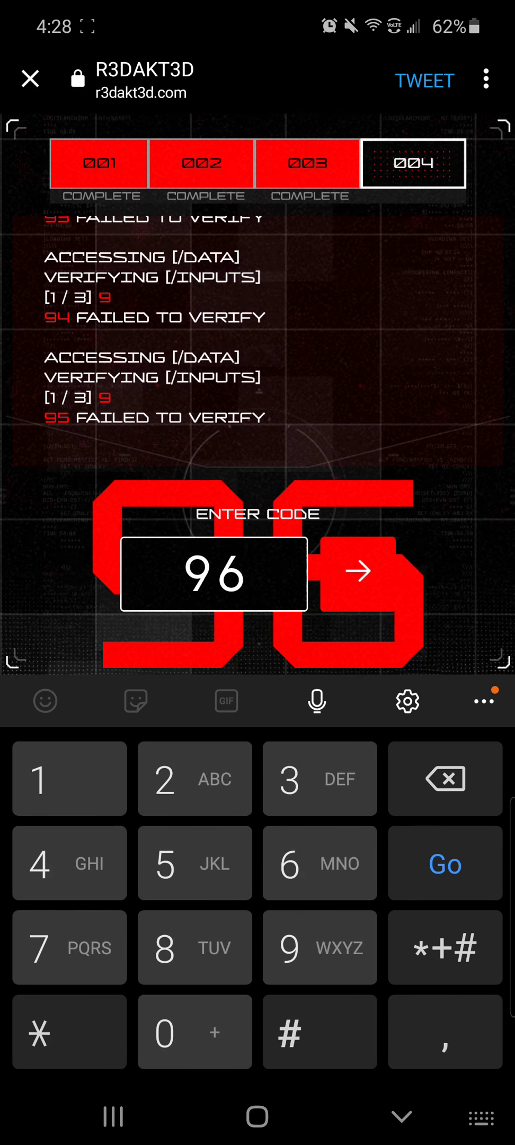
key("Return")
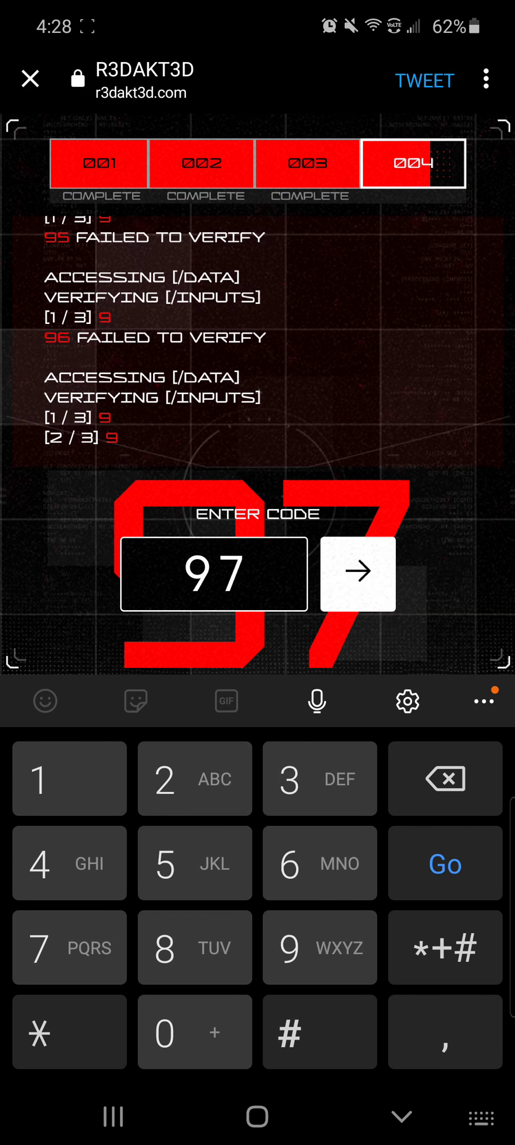
left_click(213, 573)
type("99")
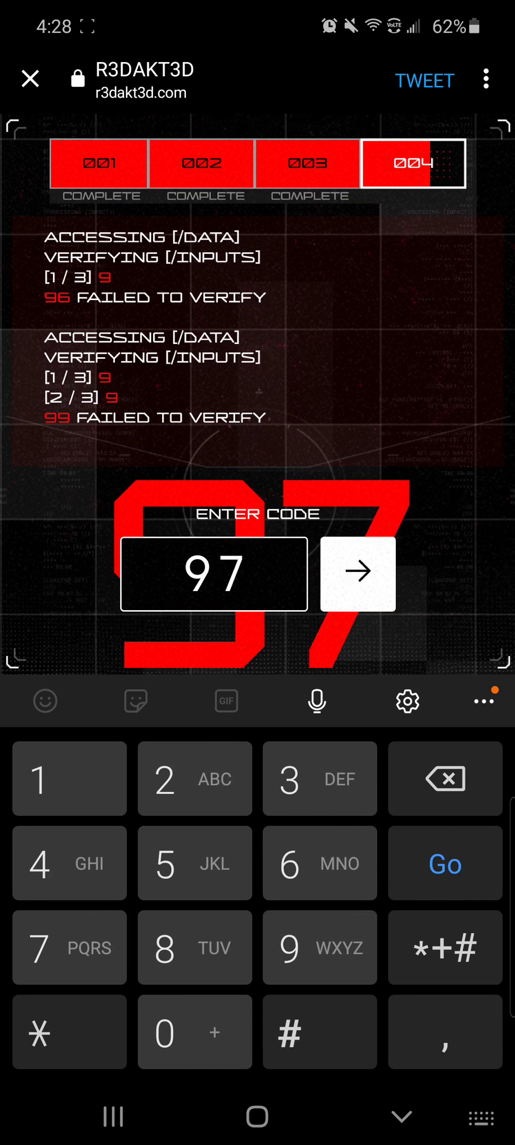
key("Return")
left_click(214, 574)
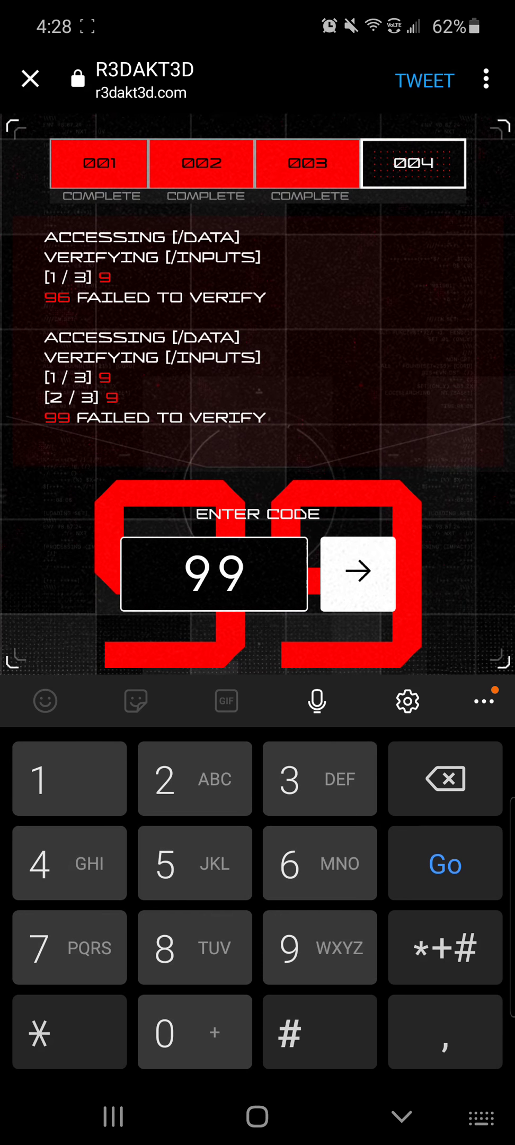
type("97")
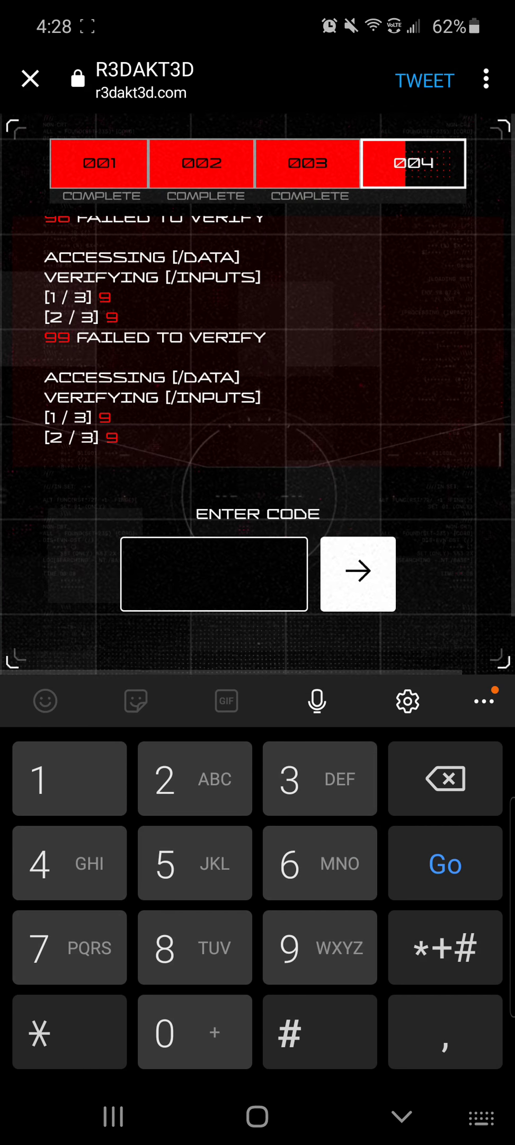
key("BackSpace")
type("9")
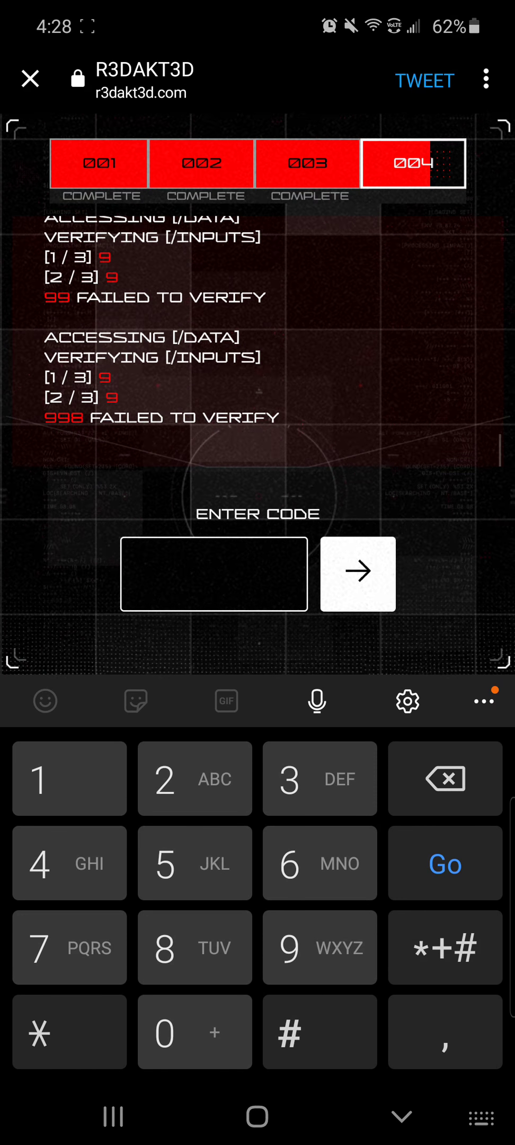
type("8")
left_click(358, 573)
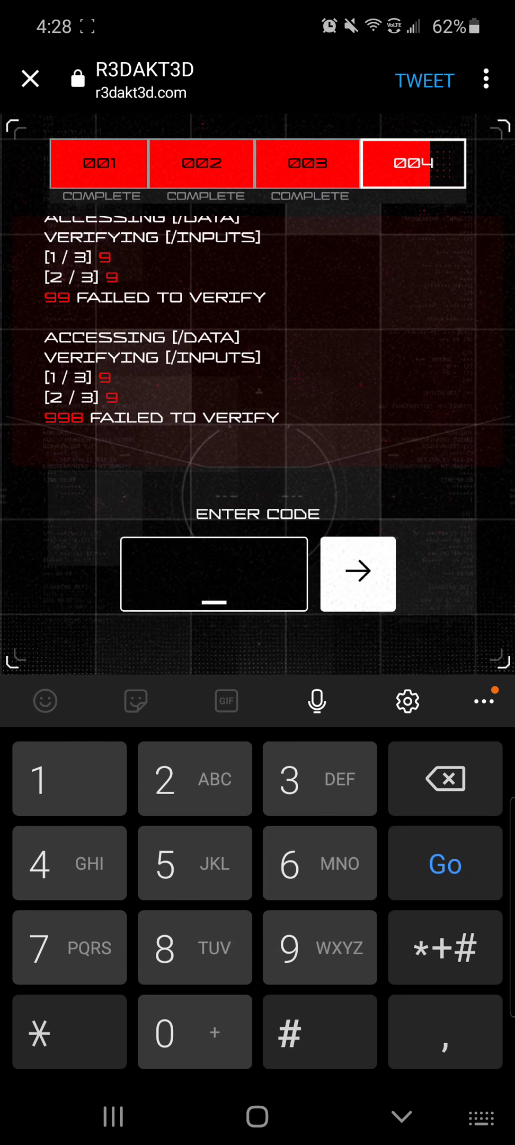
type("995")
key("Return")
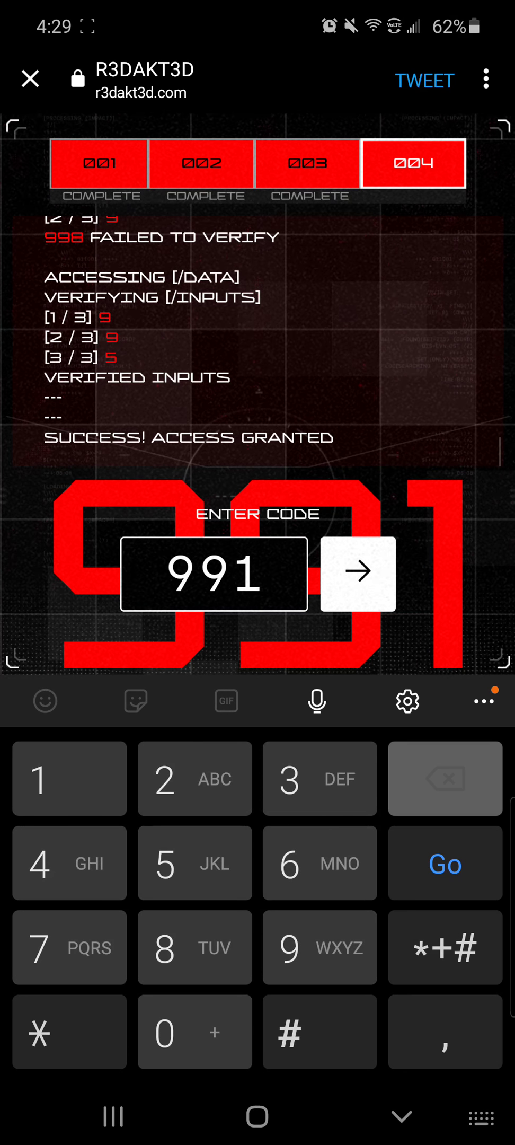
type("991")
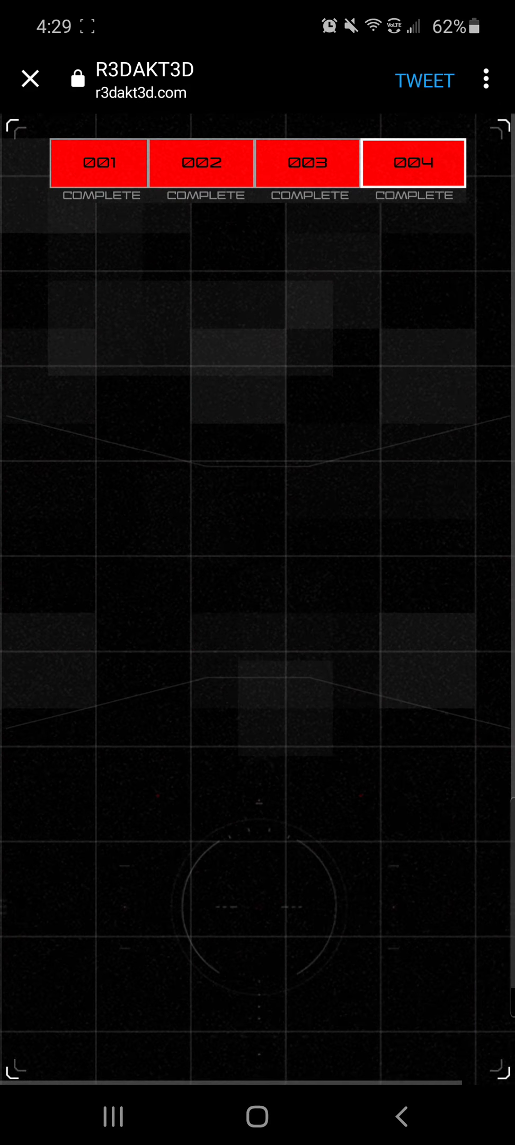
Step: Submit code 991 and let the page load the 004 teaser video
key("BackSpace")
key("BackSpace")
key("BackSpace")
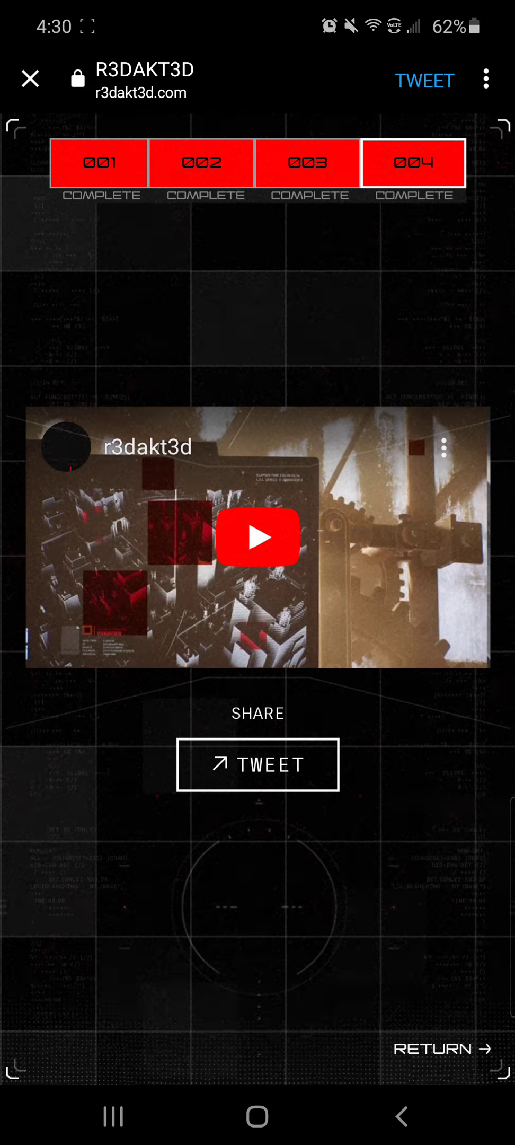
scroll(258, 572, "down", 2)
scroll(258, 572, "up", 2)
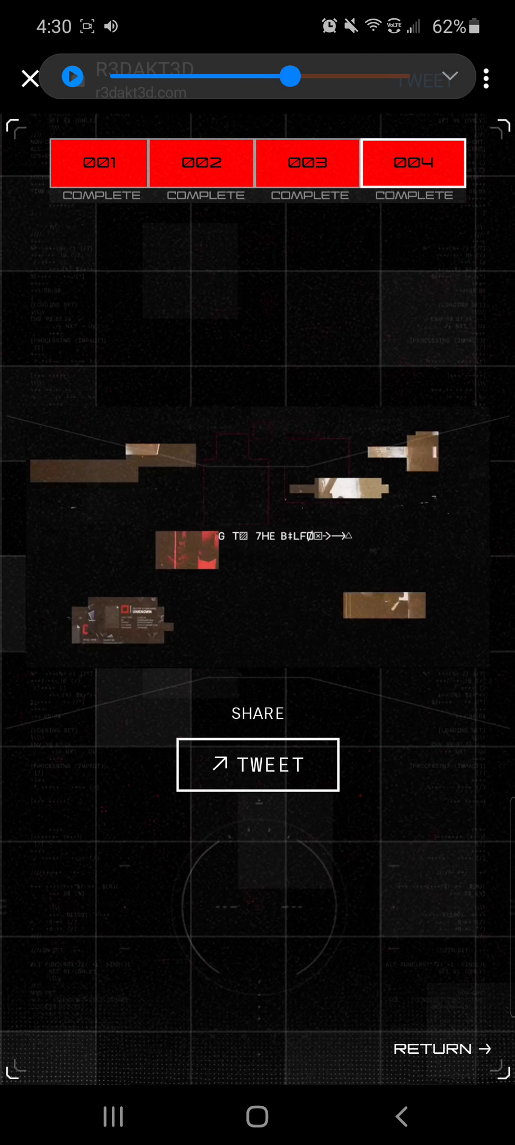
Step: Play the embedded fourth teaser until the red 'WE HAVE BE3N EXPECTING YOU' screen
left_click(257, 536)
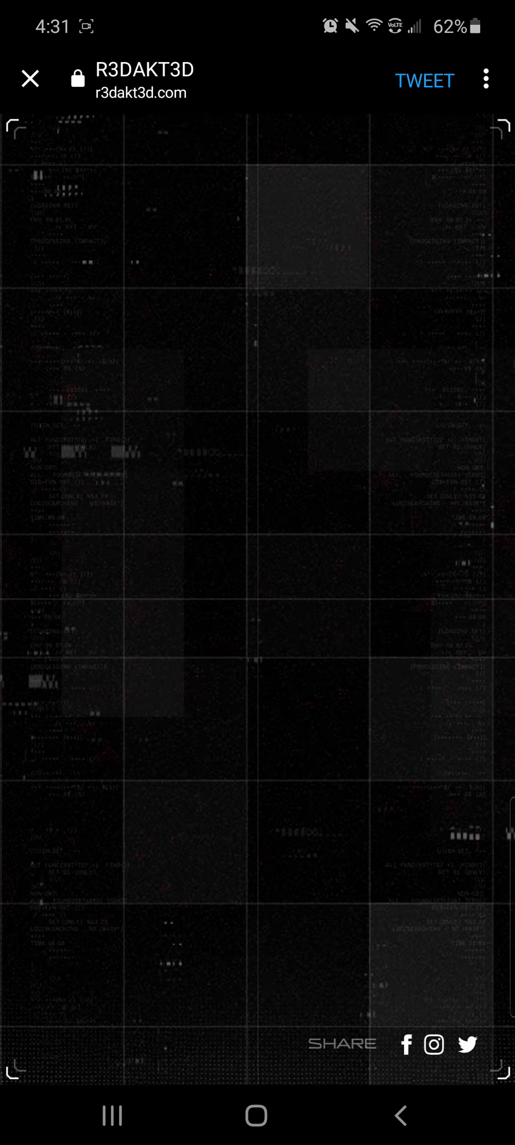
Step: Raise the volume and replay the fourth teaser to its end
key("XF86AudioRaiseVolume")
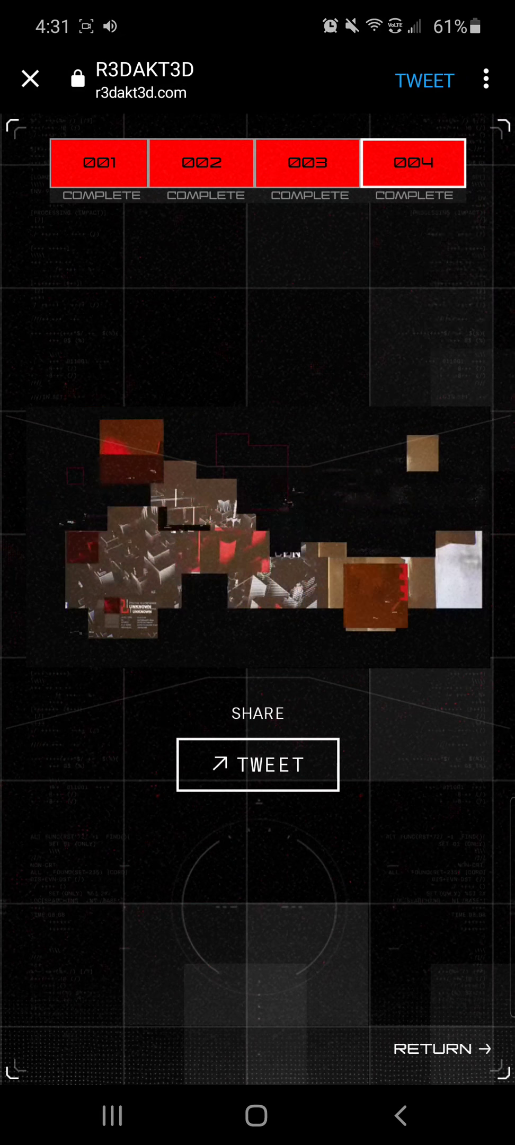
left_click(257, 536)
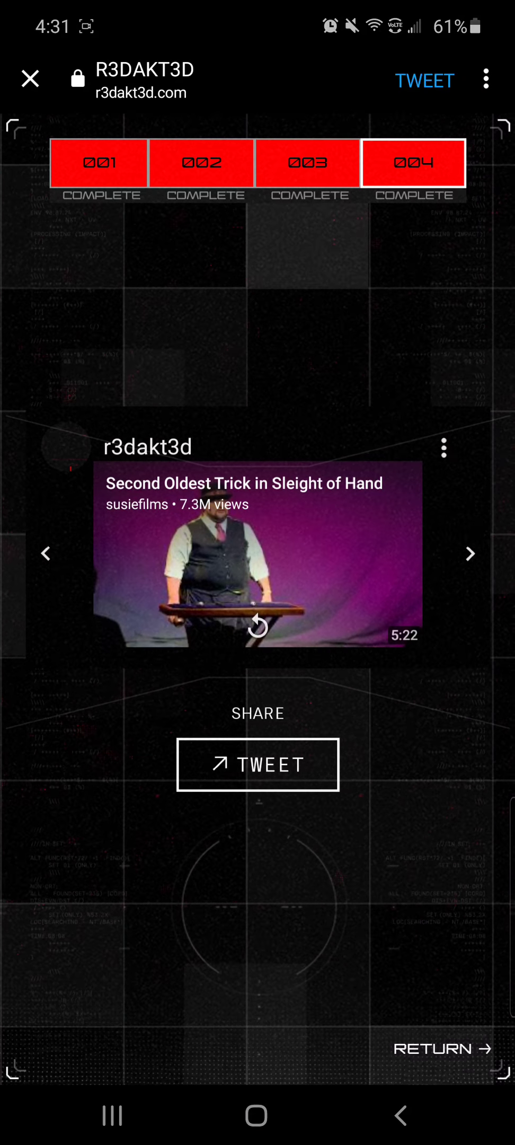
scroll(257, 572, "down", 2)
scroll(258, 572, "up", 2)
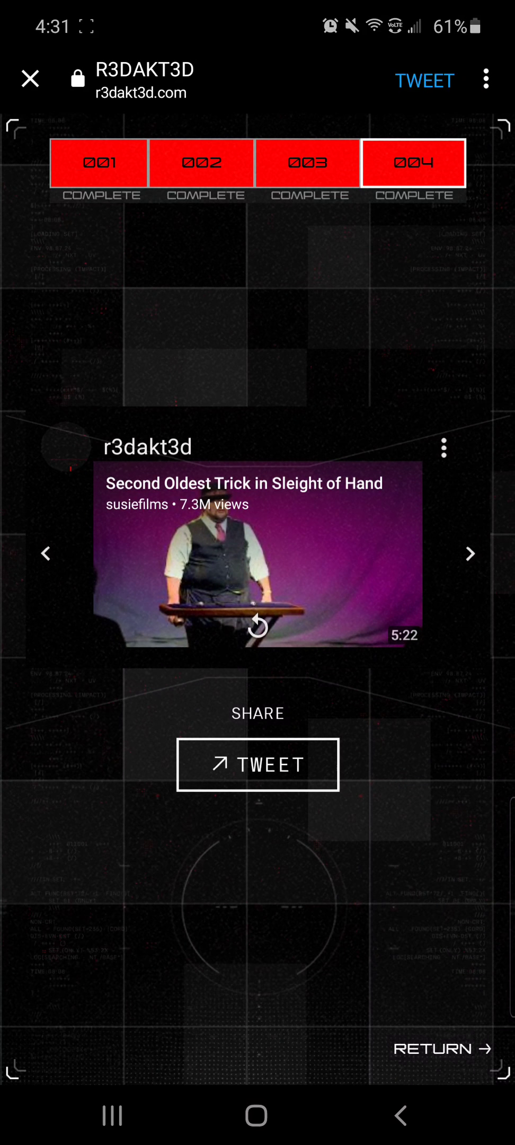
Step: Return to Twitter and scroll the retweeted Detective Comics #359 thread
left_click(30, 79)
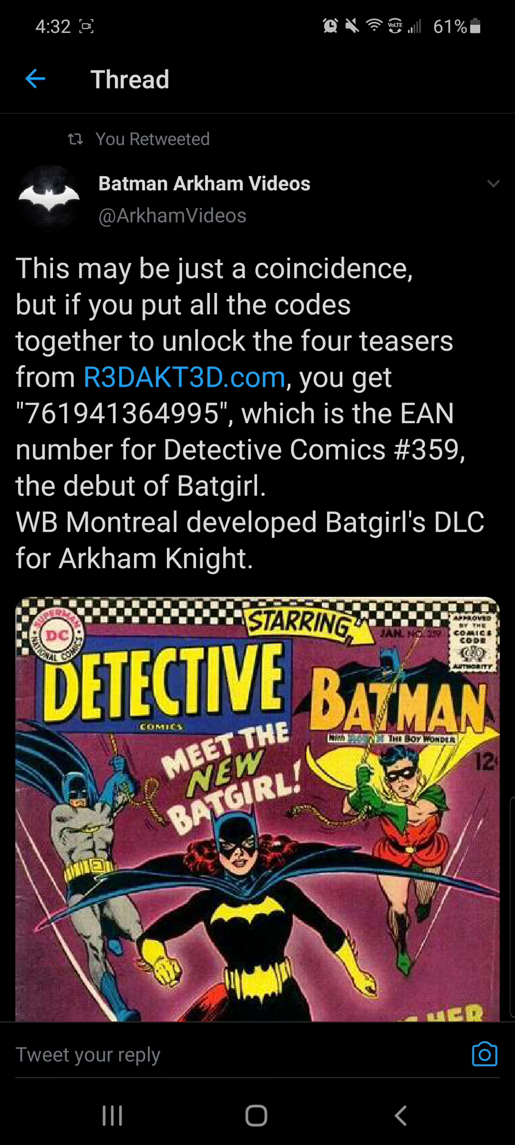
left_click_drag(258, 9, 258, 537)
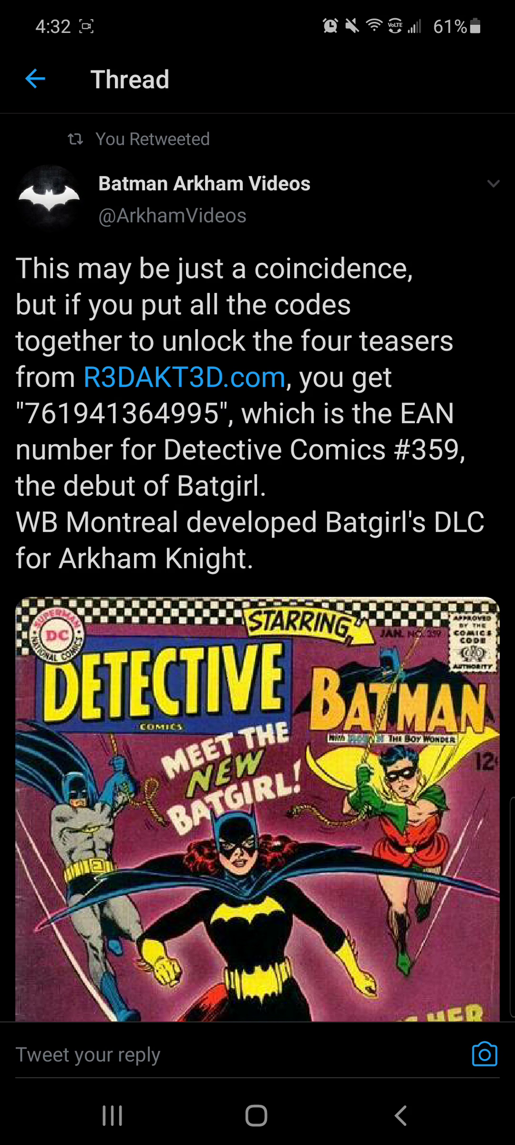
left_click(153, 363)
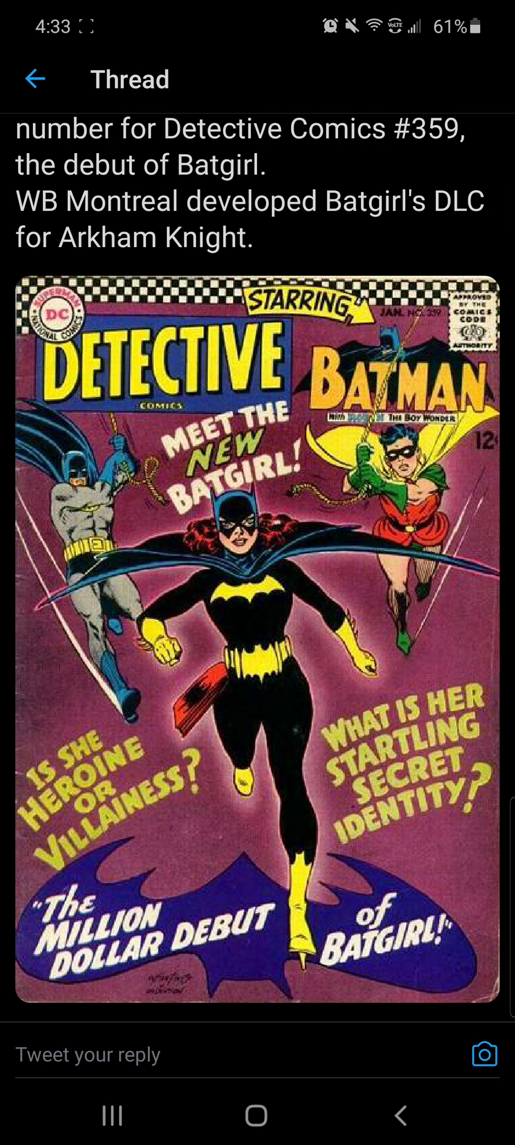
scroll(258, 572, "down", 3)
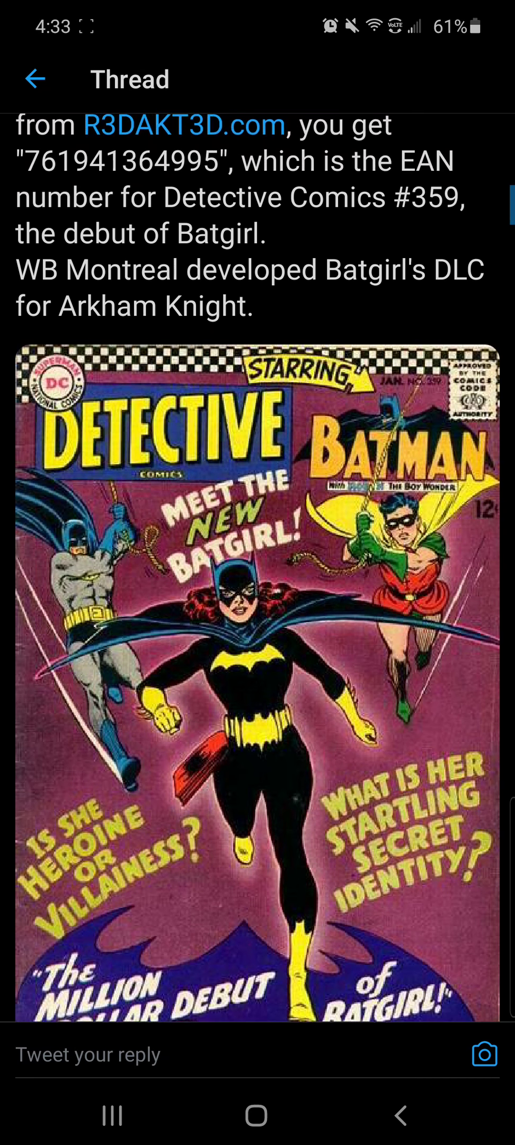
scroll(258, 573, "down", 3)
scroll(258, 572, "up", 2)
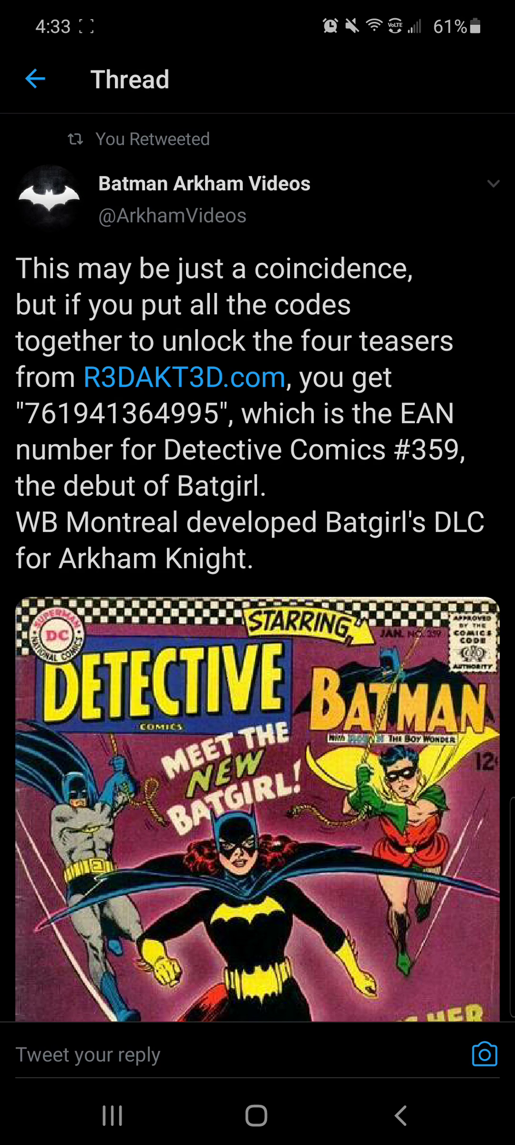
scroll(258, 572, "down", 1)
scroll(258, 573, "up", 3)
scroll(258, 572, "down", 2)
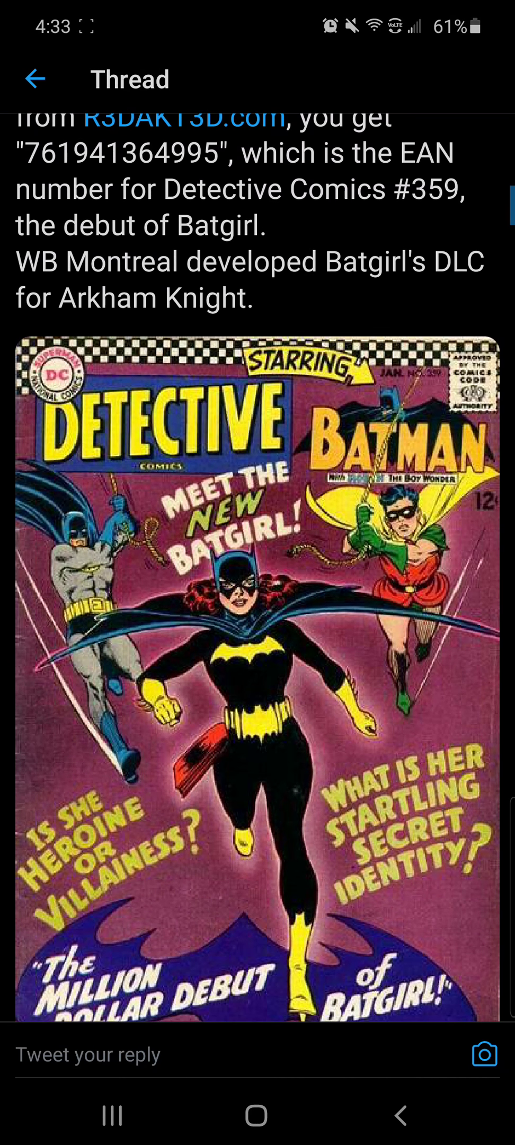
scroll(258, 572, "up", 3)
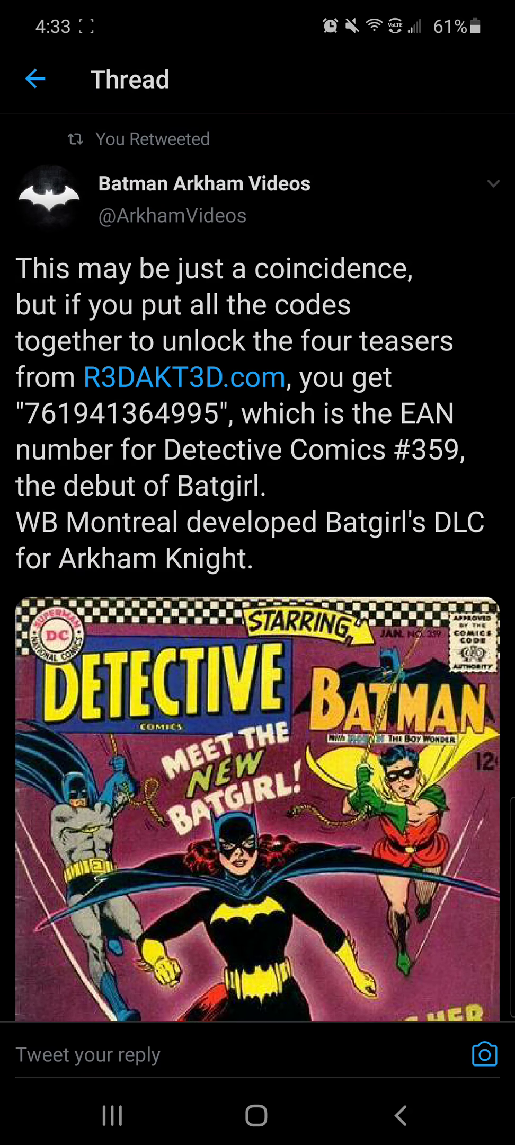